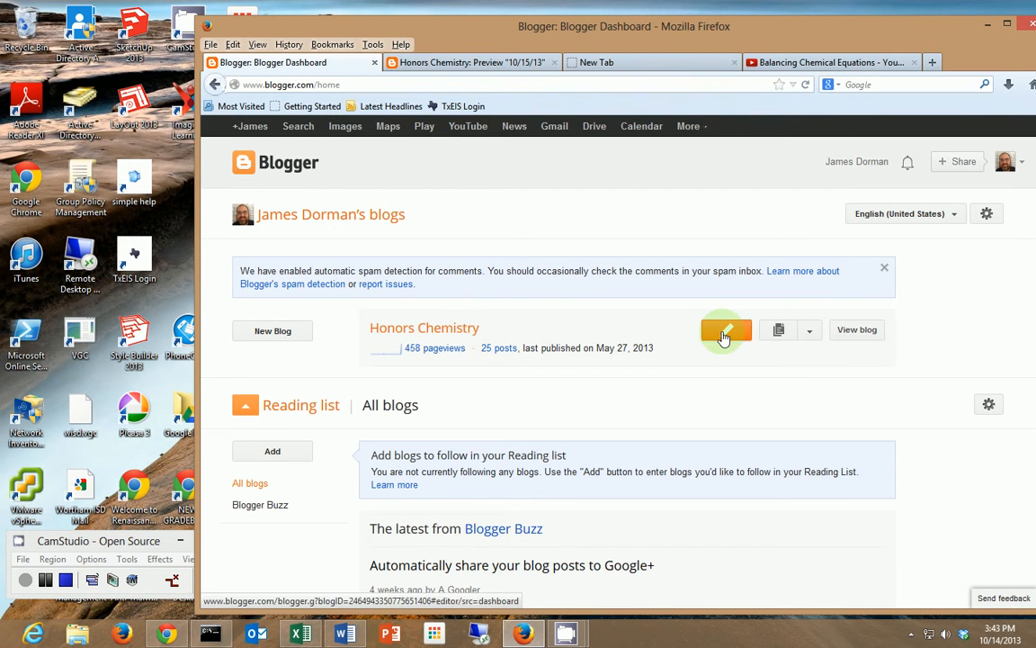
Step: Start a new post in the Honors Chemistry blog and title it 10/15/13
click(442, 331)
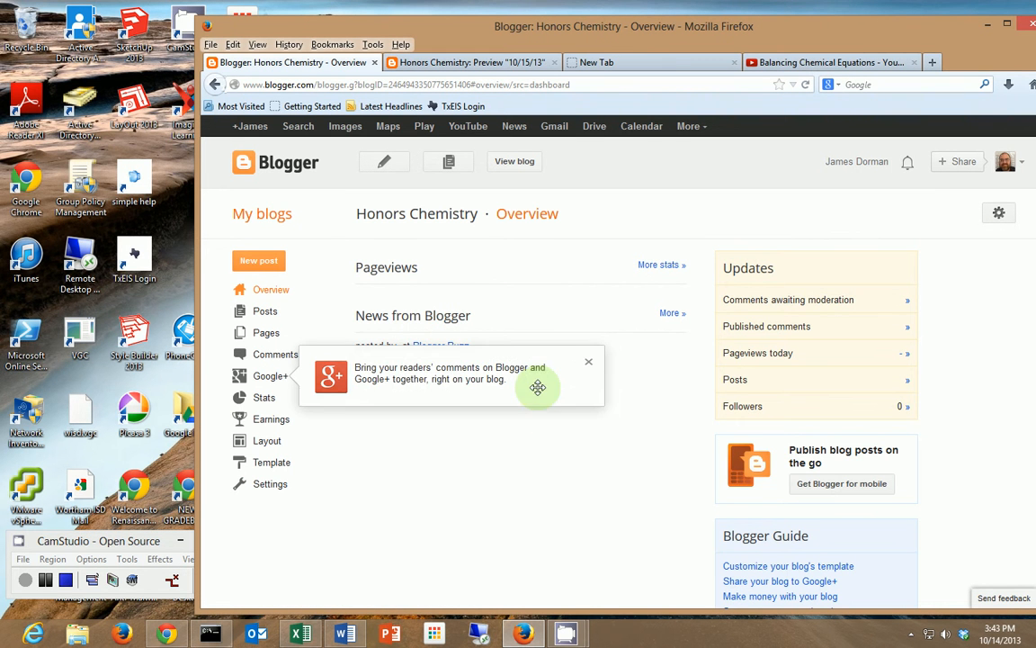
click(591, 364)
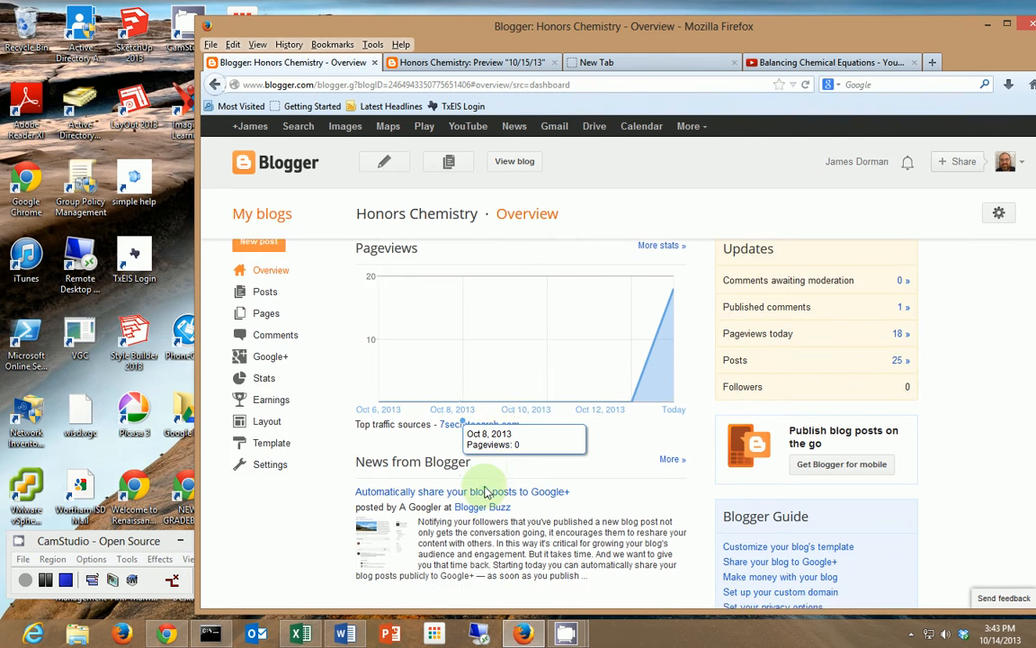
click(259, 262)
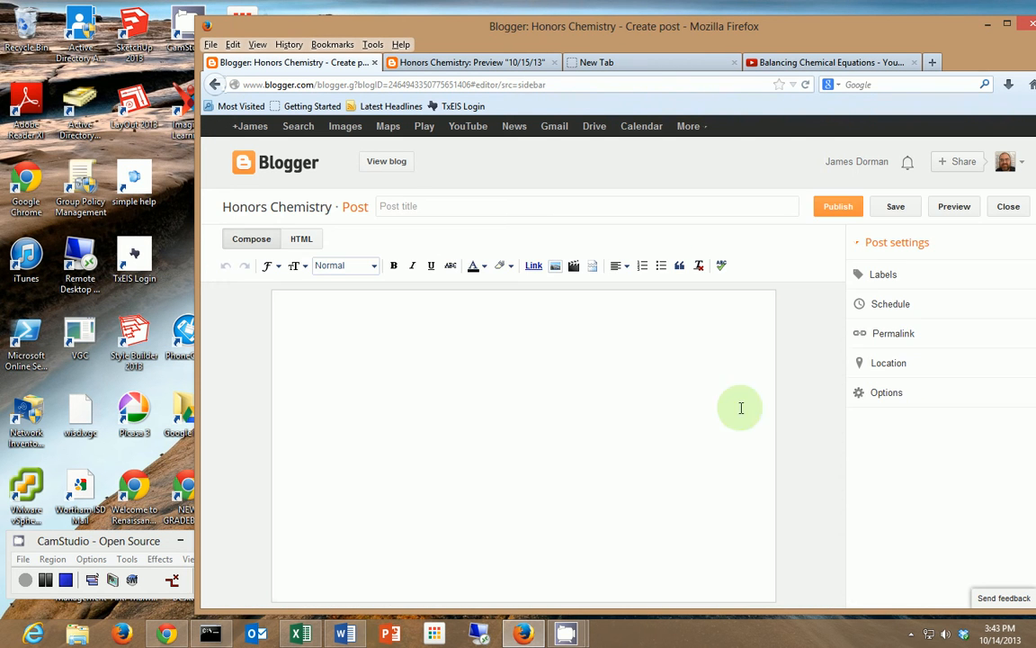
click(298, 240)
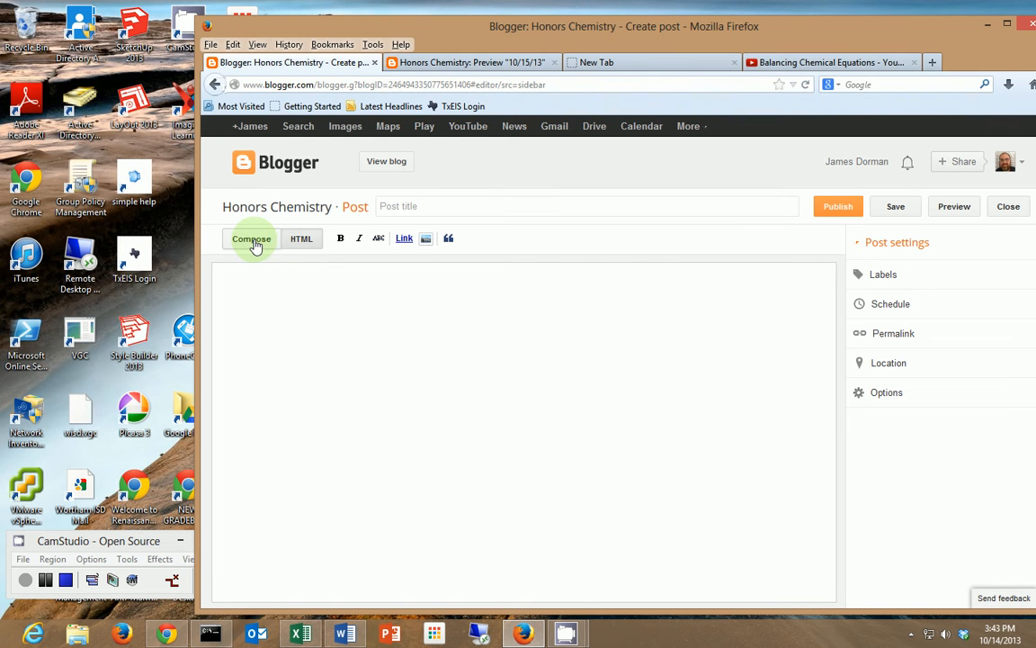
click(253, 241)
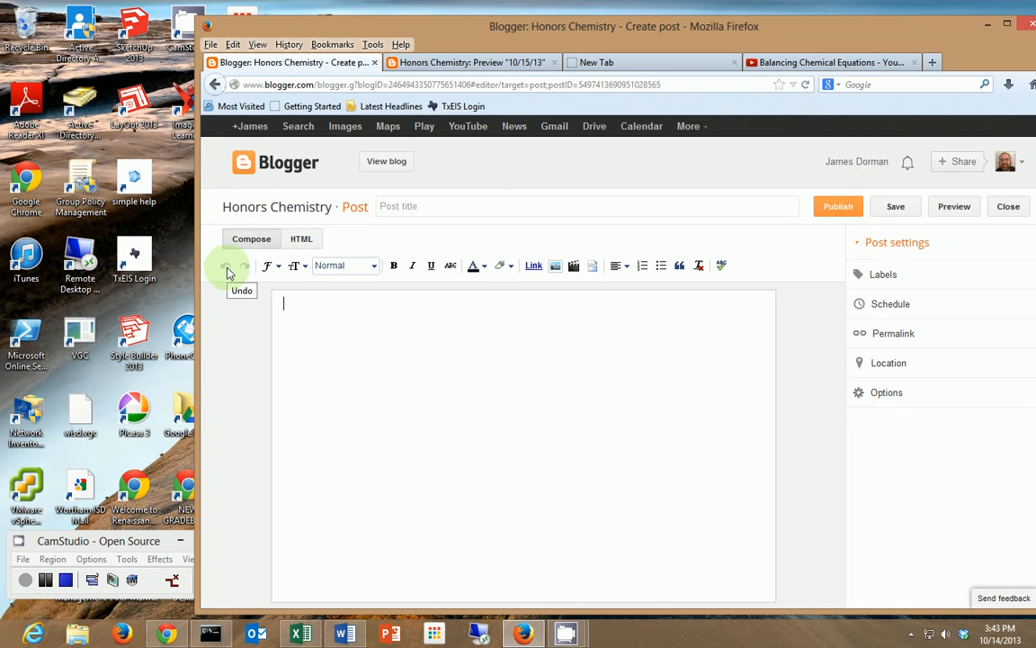
click(395, 205)
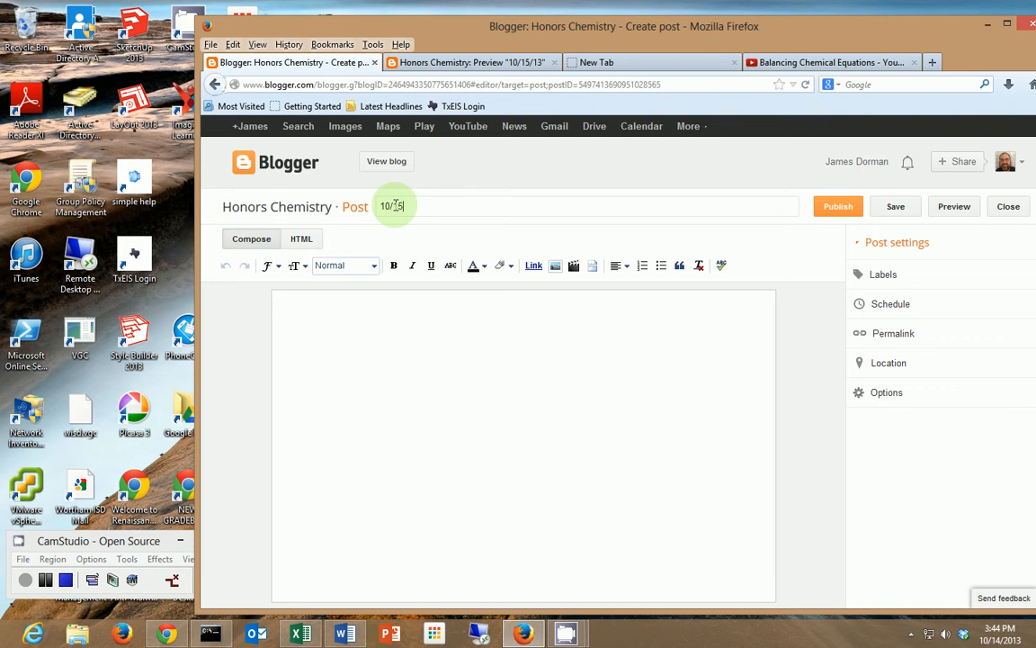
click(416, 396)
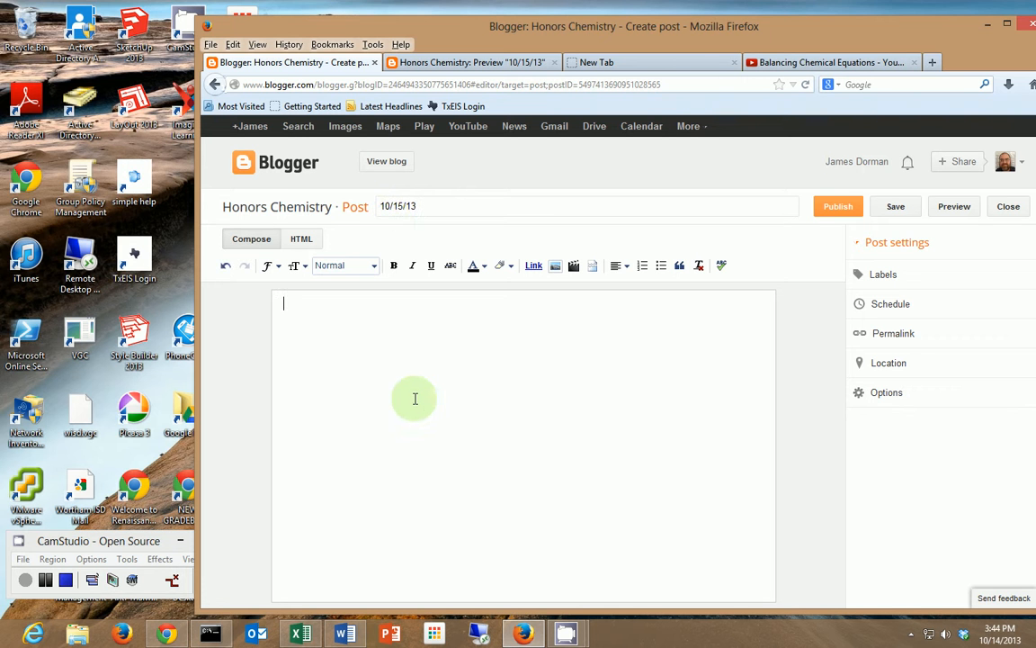
click(227, 268)
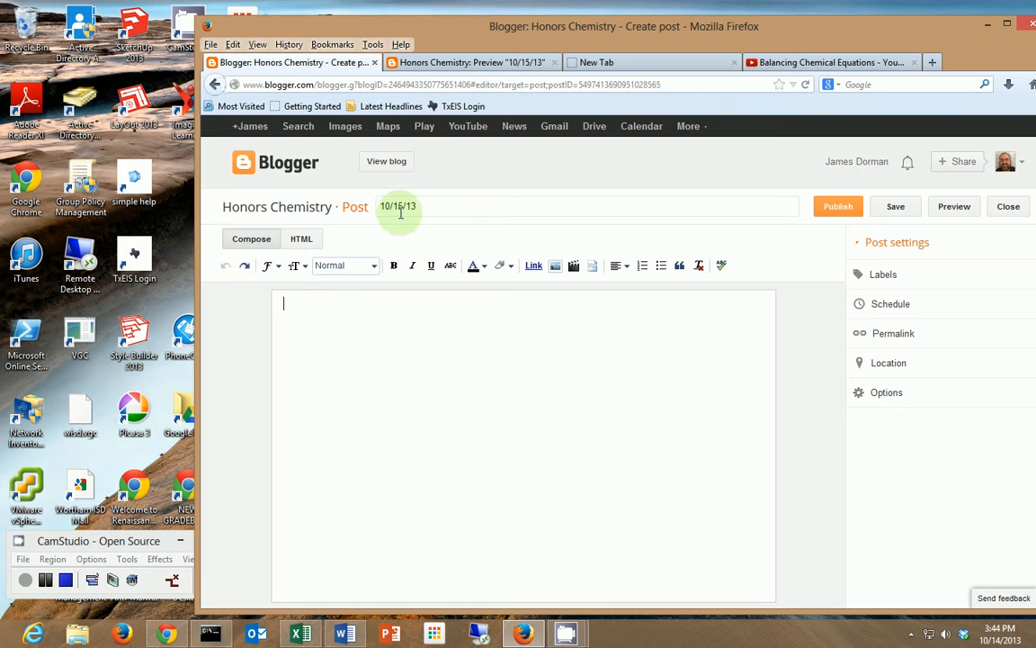
click(277, 268)
click(293, 265)
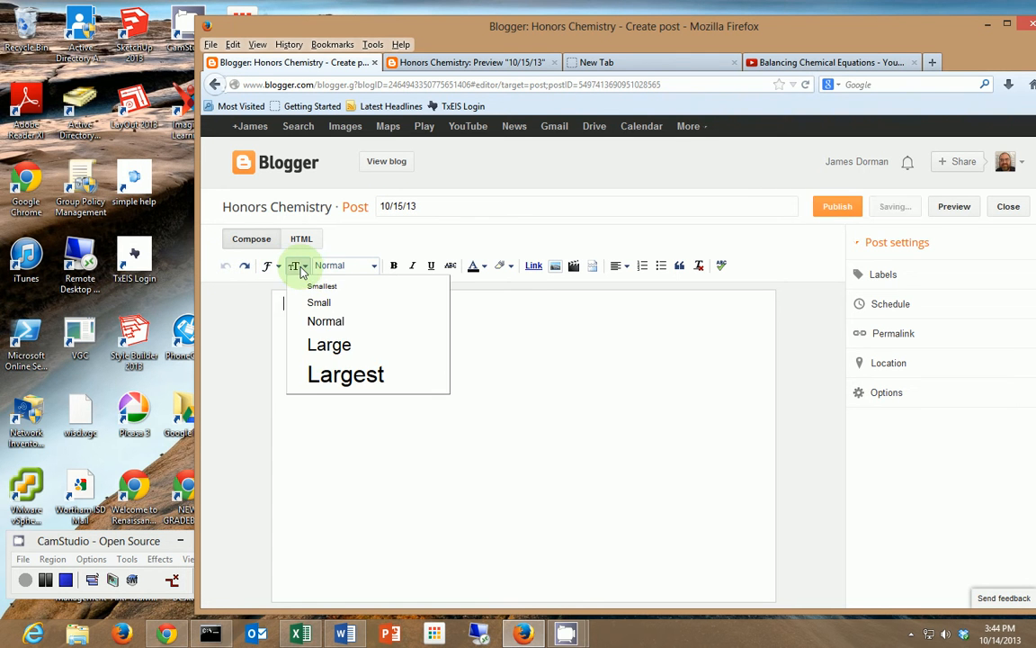
click(331, 265)
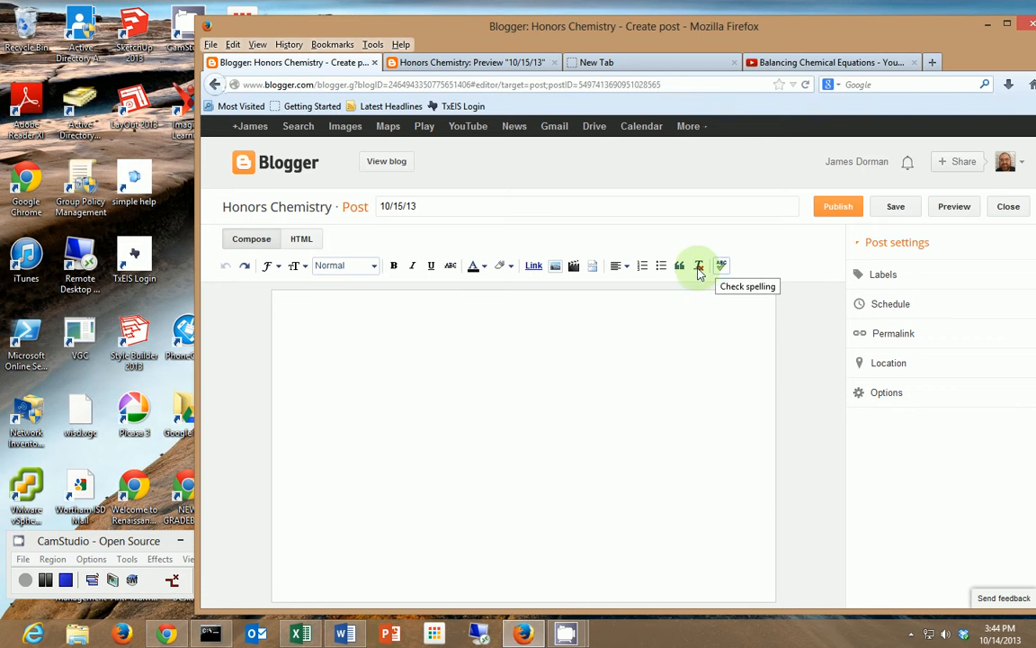
Step: Write two numbered lines in the post body: "1. Work the starter for today." and "2. Watch the following video:"
text(1. )
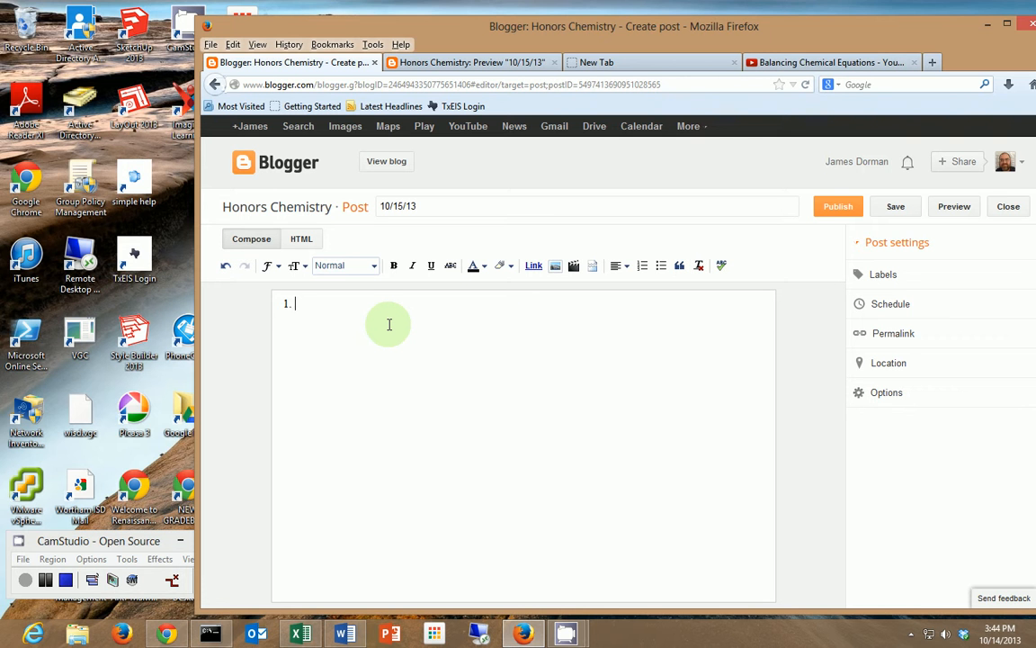
text(Work the starter for today. 2. )
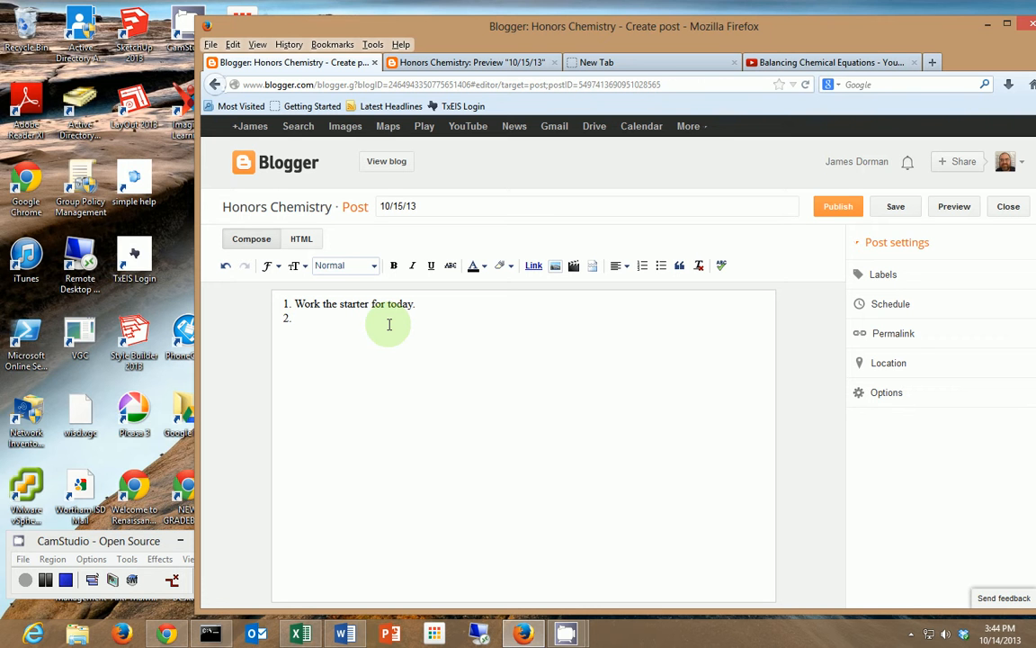
text(Watch the following:)
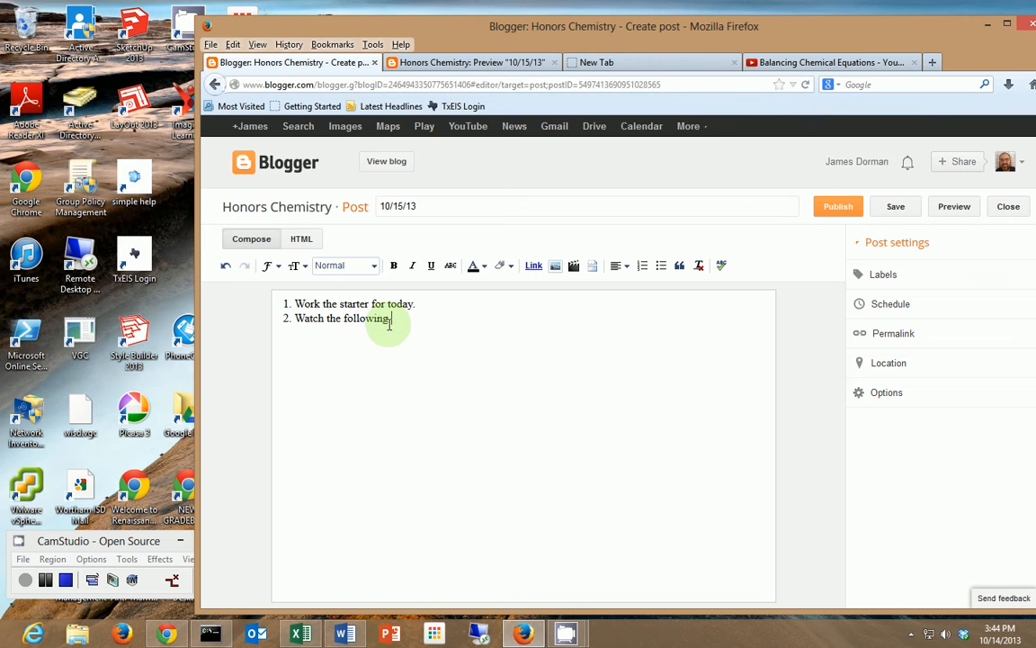
key(BackSpace)
key(BackSpace)
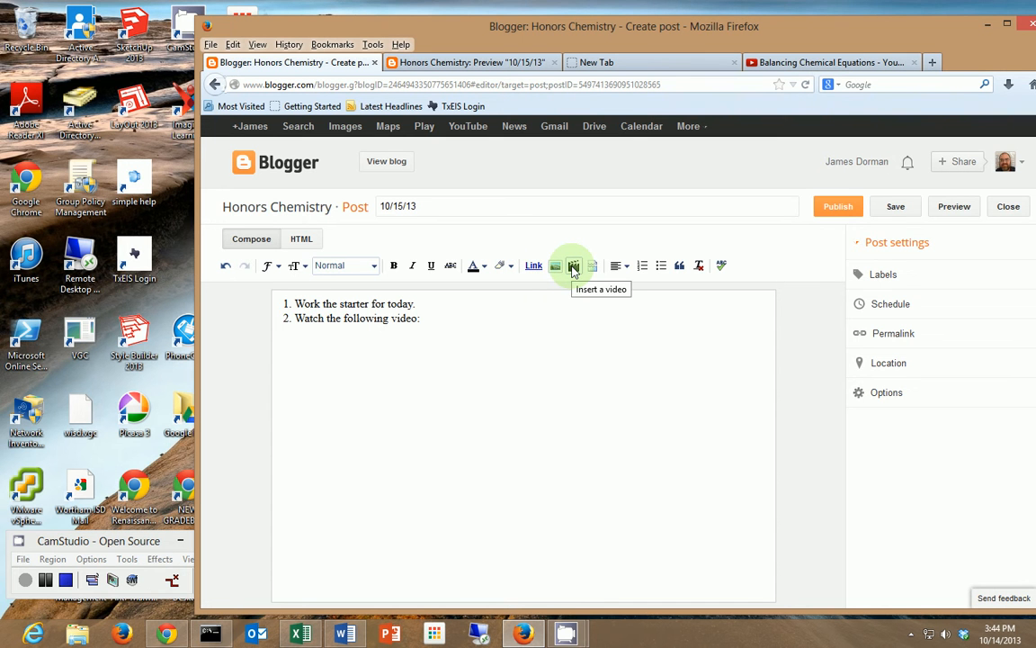
click(573, 268)
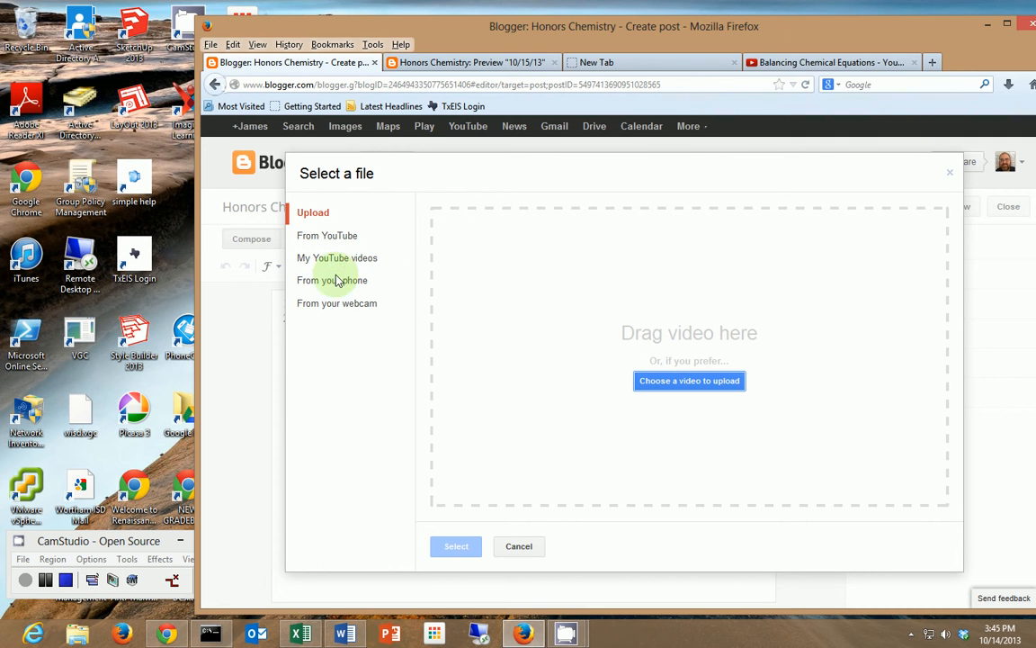
click(329, 235)
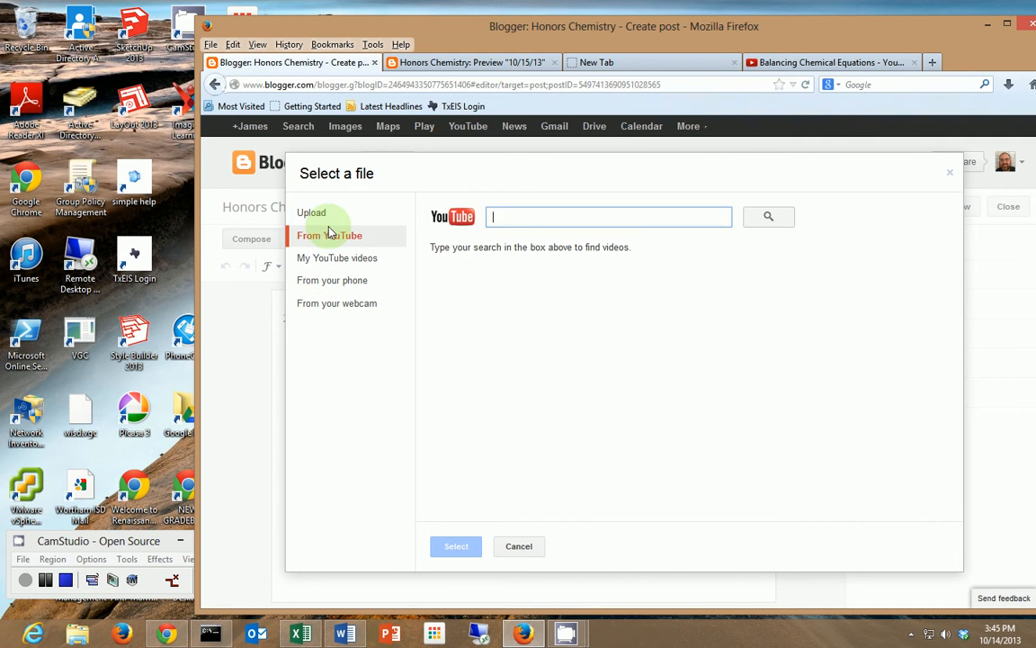
right_click(531, 226)
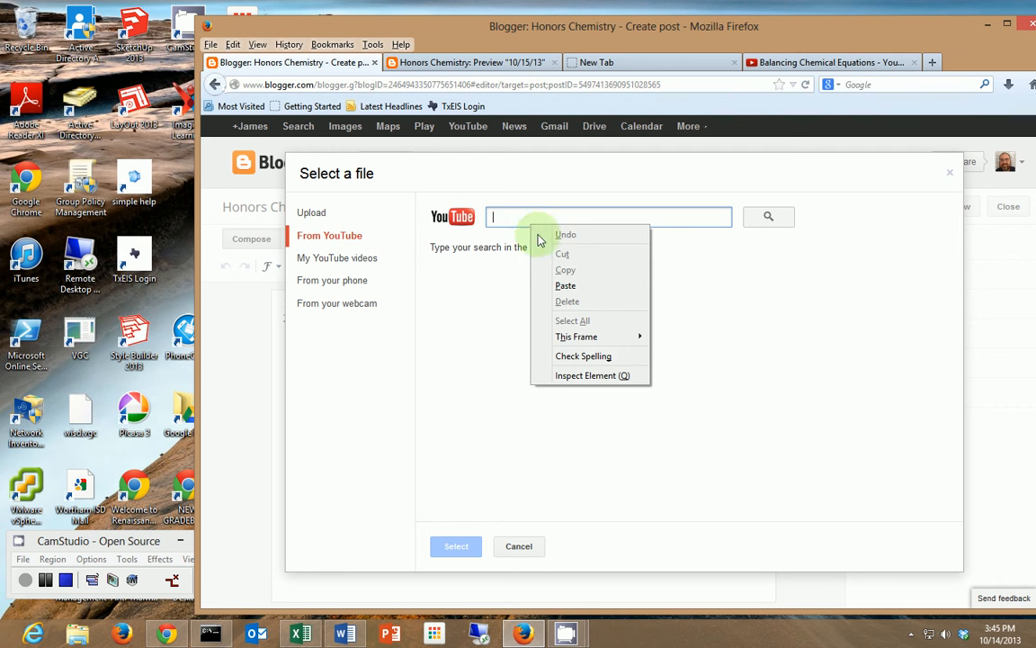
click(565, 285)
click(770, 218)
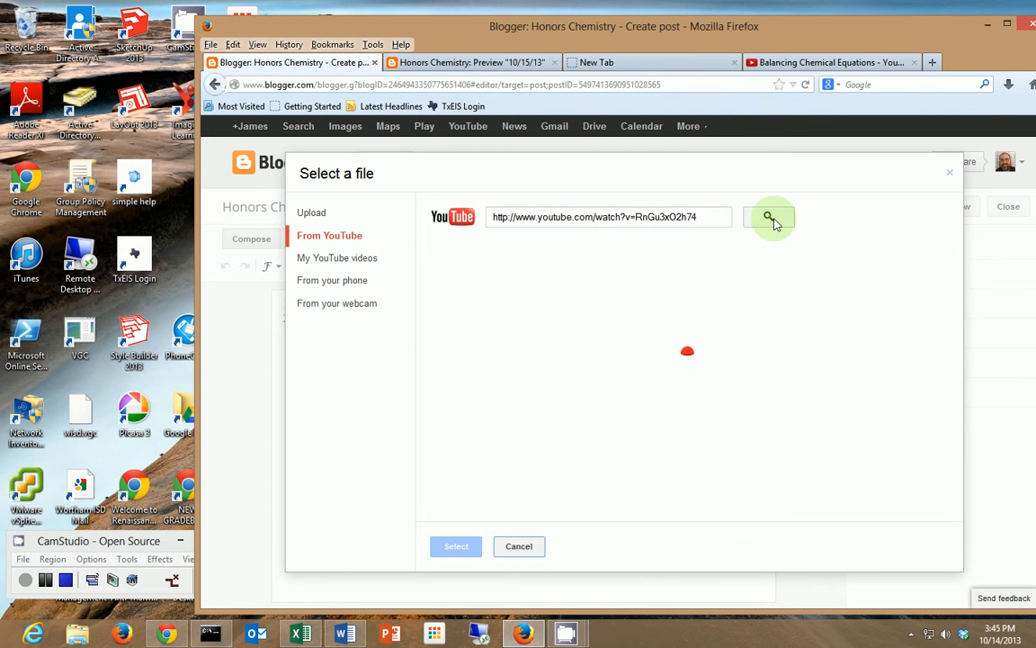
click(529, 272)
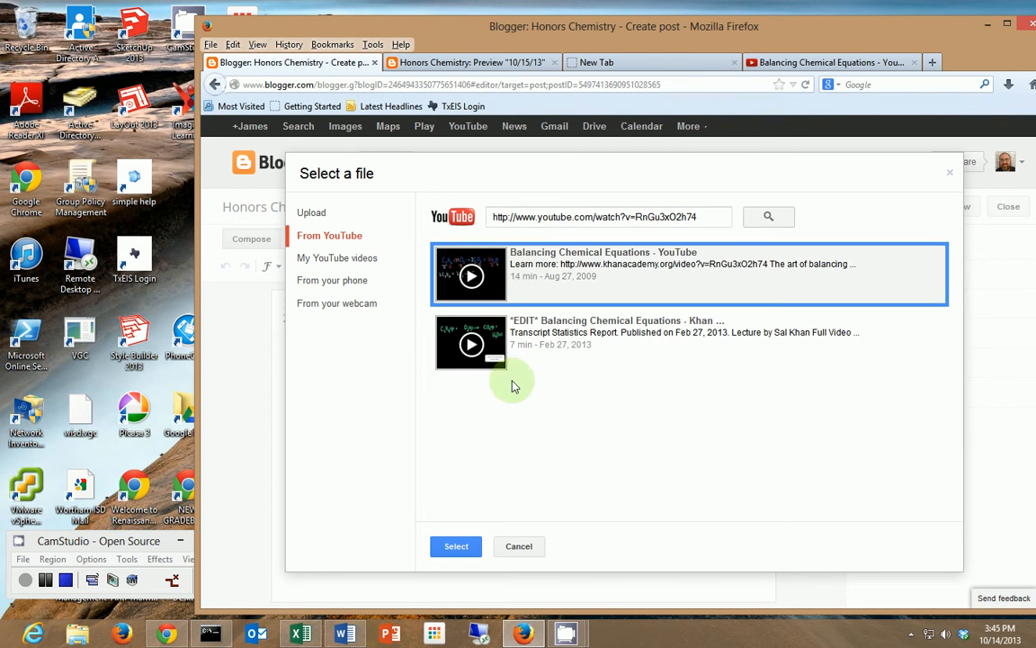
click(445, 546)
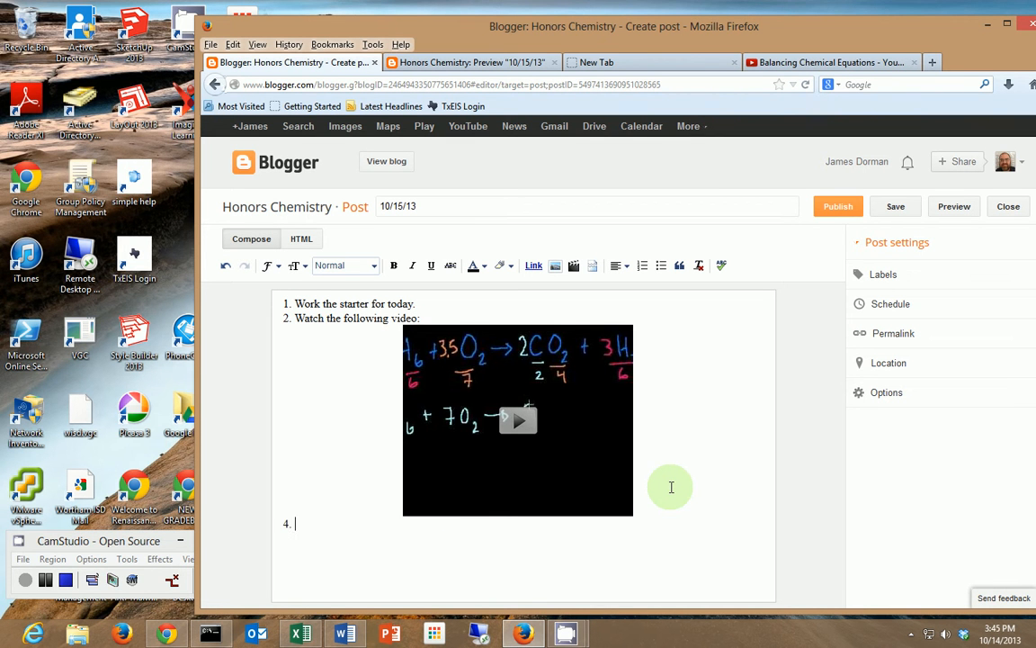
Step: Complete line 4 below the video with "Move to their lab table and begin working the balancing activity."
text(Move to teh)
text(ir)
key(BackSpace)
key(BackSpace)
key(BackSpace)
text(heir lab table and beg)
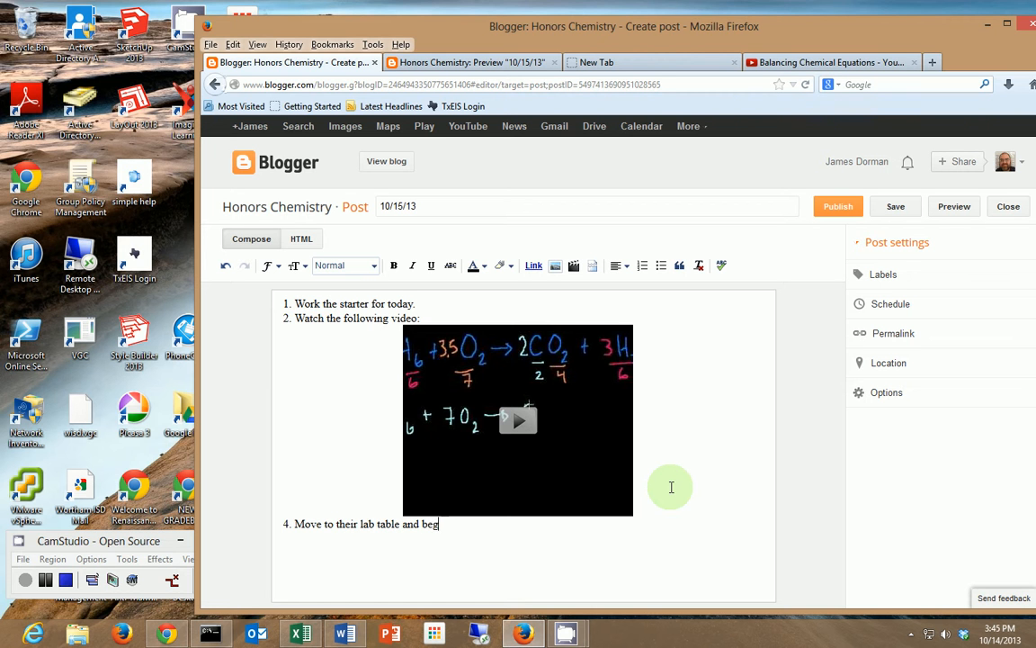
text(in working the balancing activity.)
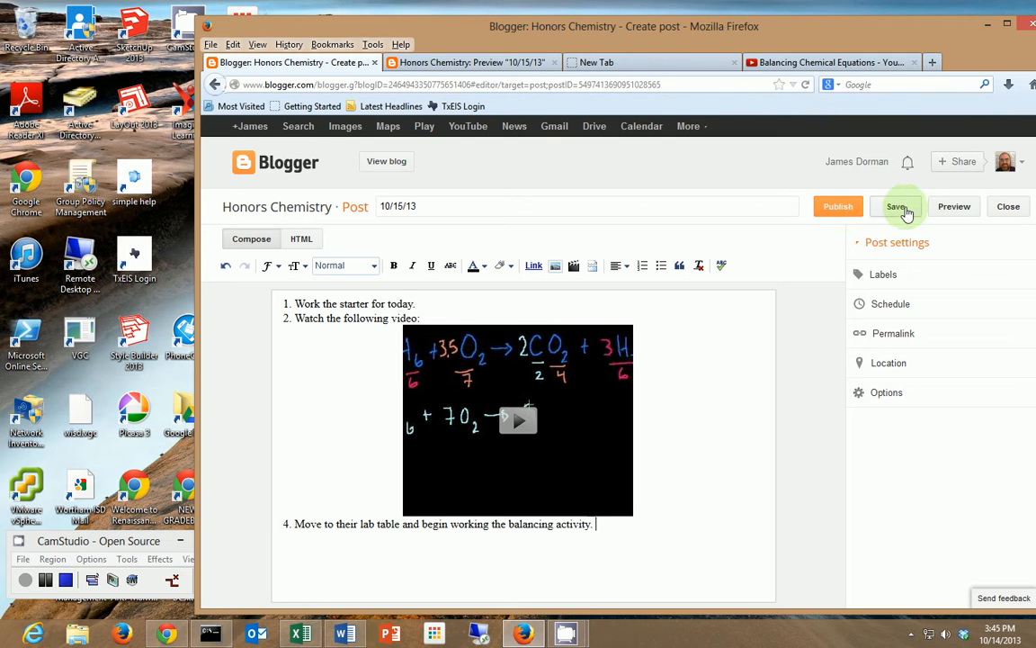
Step: Preview the post, play the embedded video briefly to test it, and return to the post editor
click(952, 208)
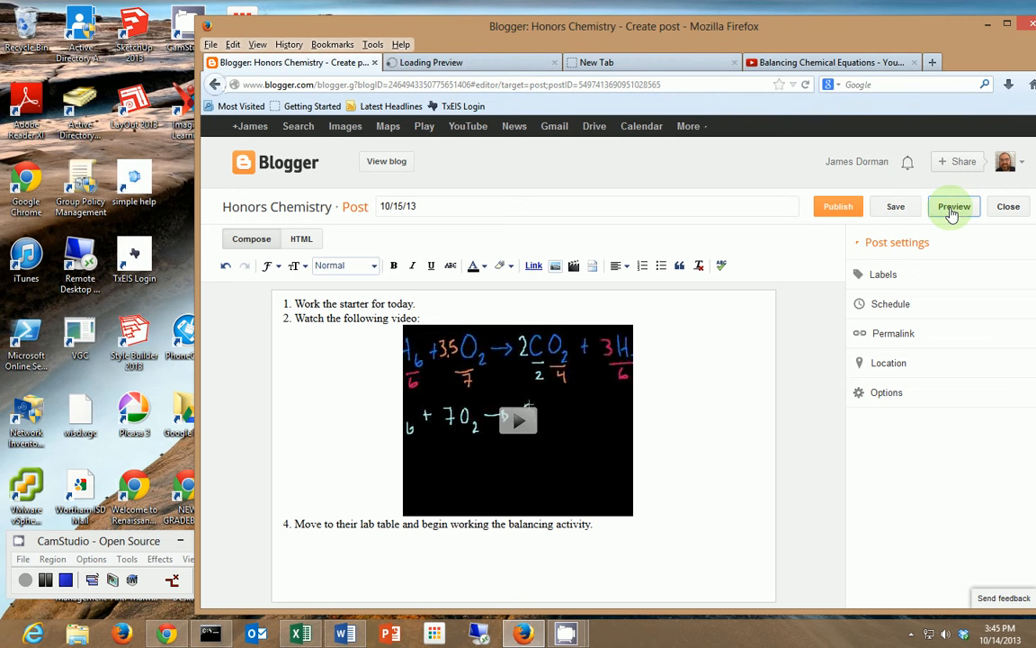
click(454, 63)
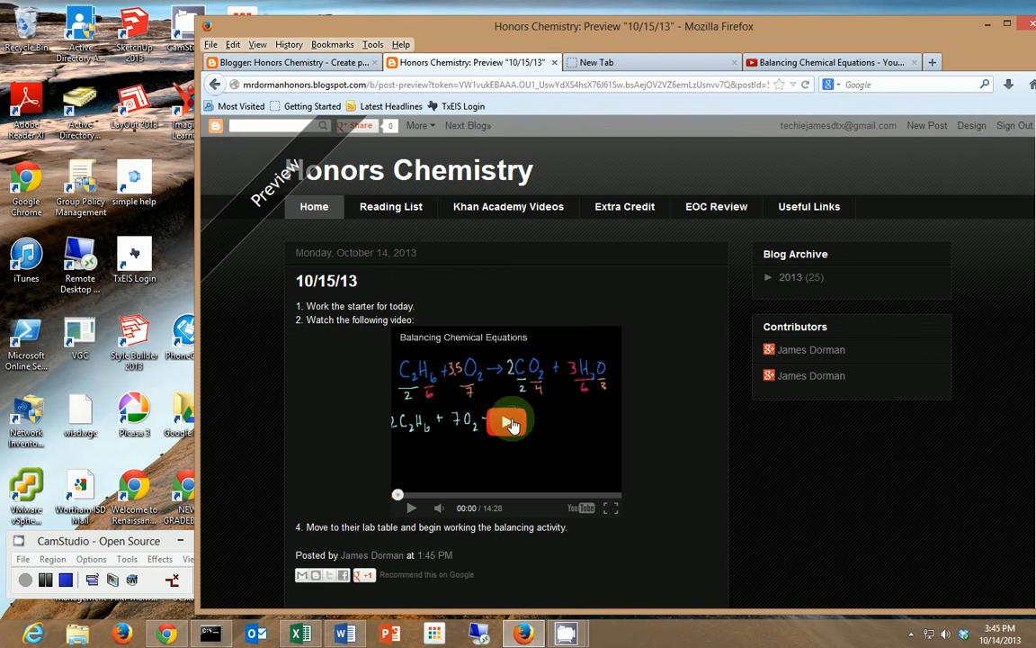
click(510, 422)
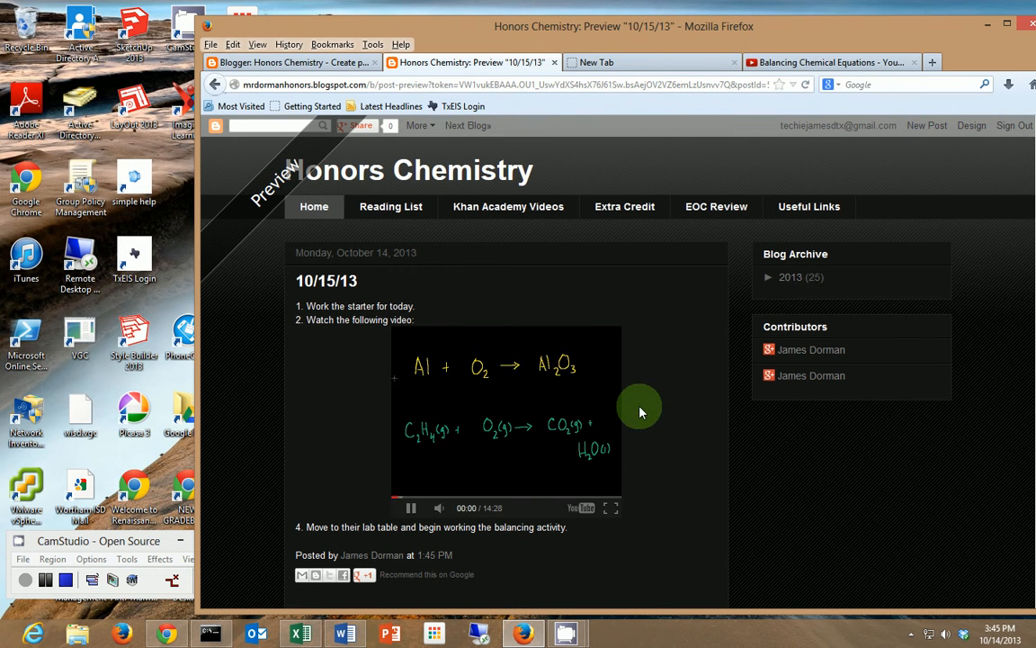
click(410, 506)
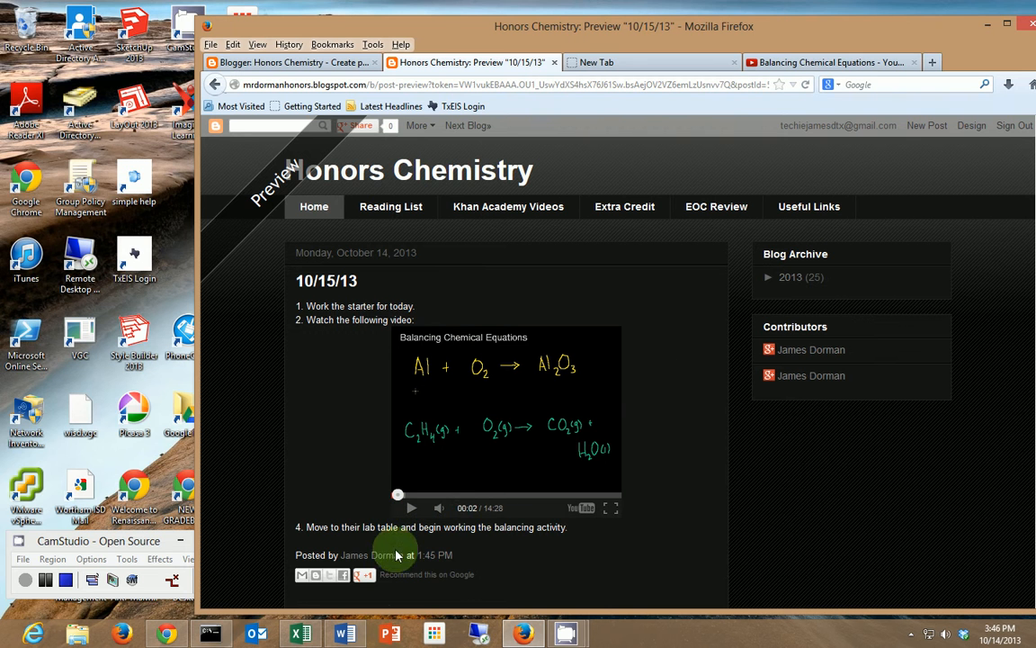
click(304, 64)
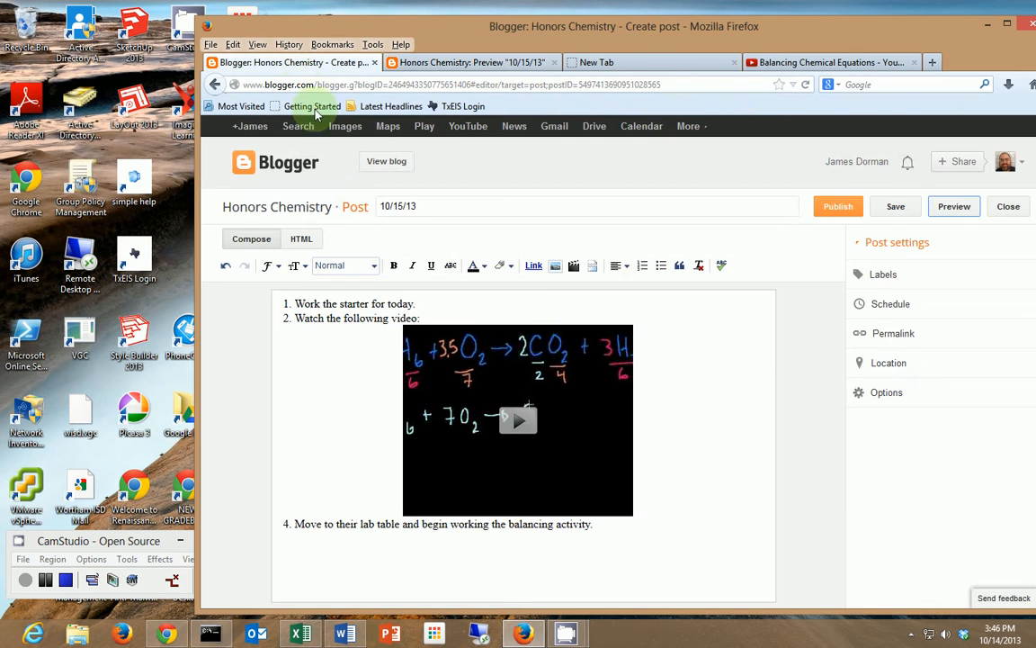
Step: Add the label "balancing equations" to the post
click(884, 276)
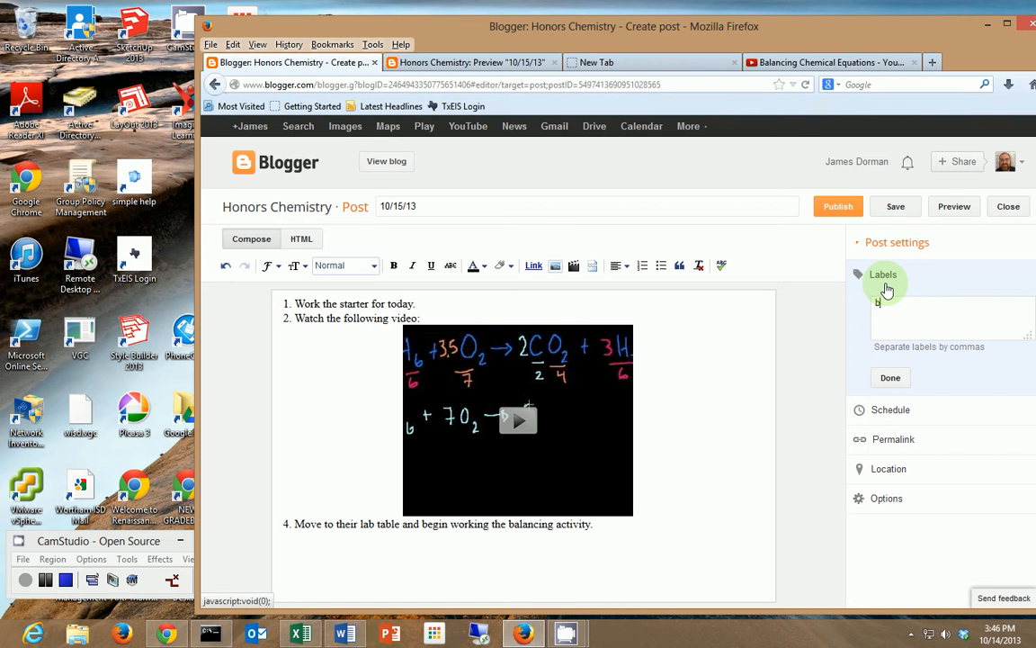
text(balancing equations)
click(890, 378)
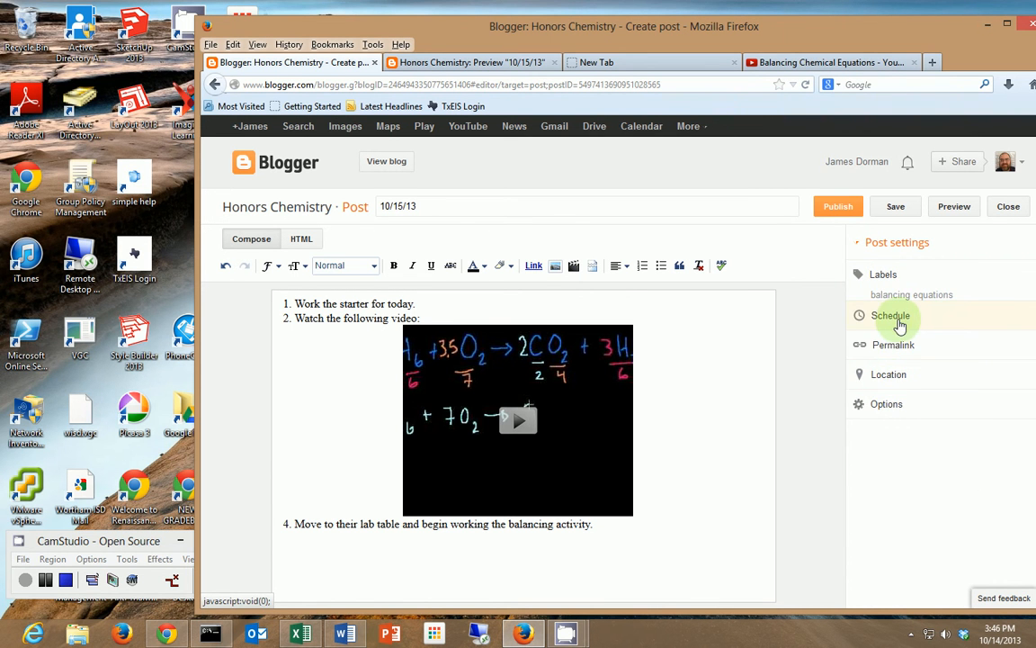
Step: Schedule the post for Oct 15, 2013 at 7:00 AM
click(897, 319)
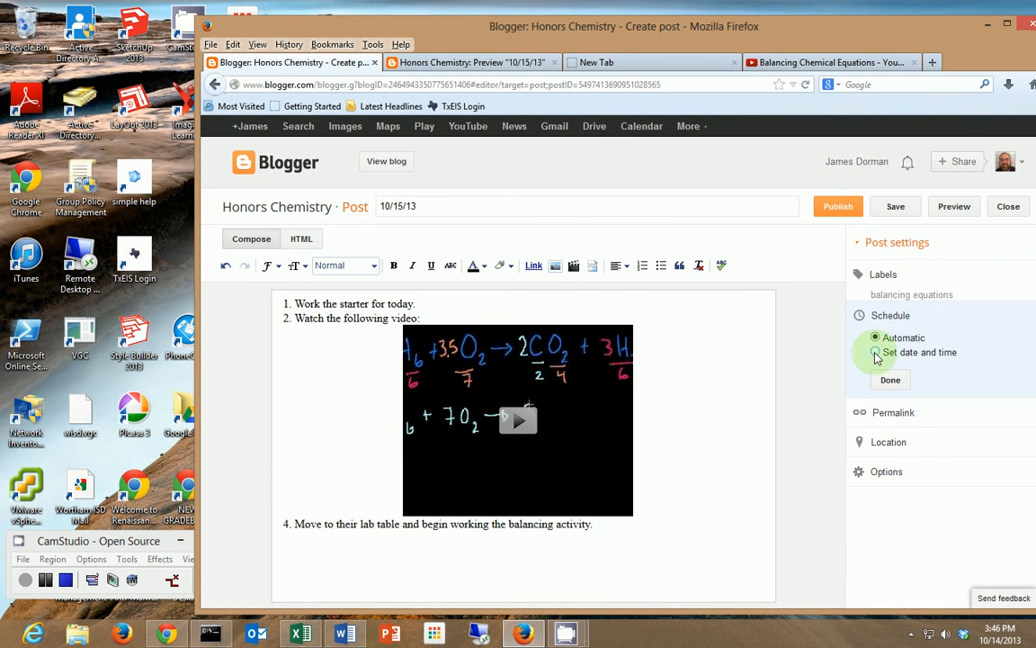
click(876, 352)
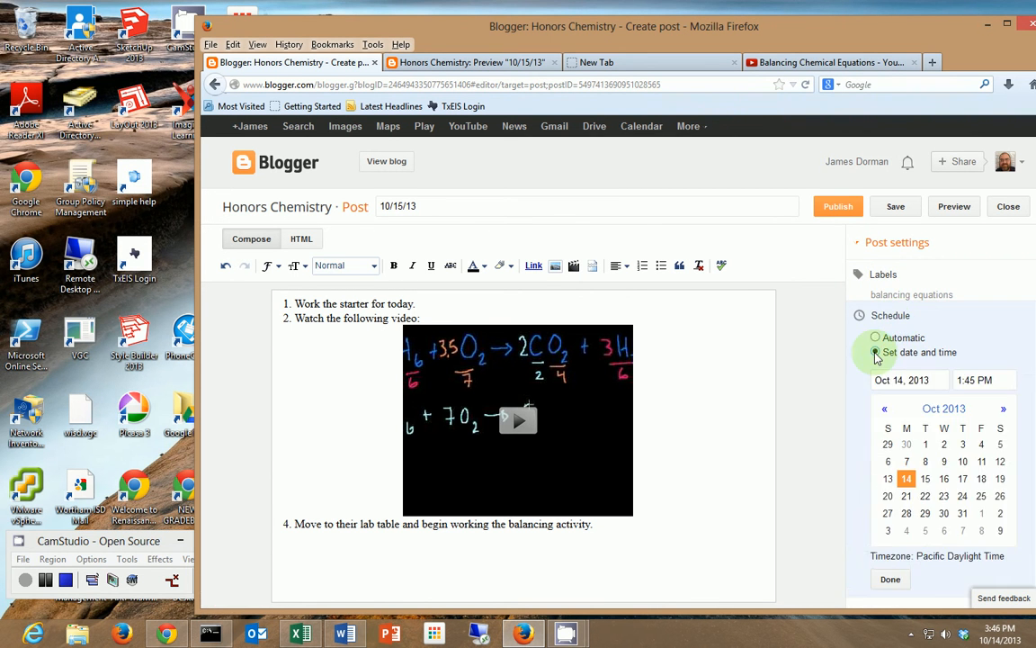
click(925, 479)
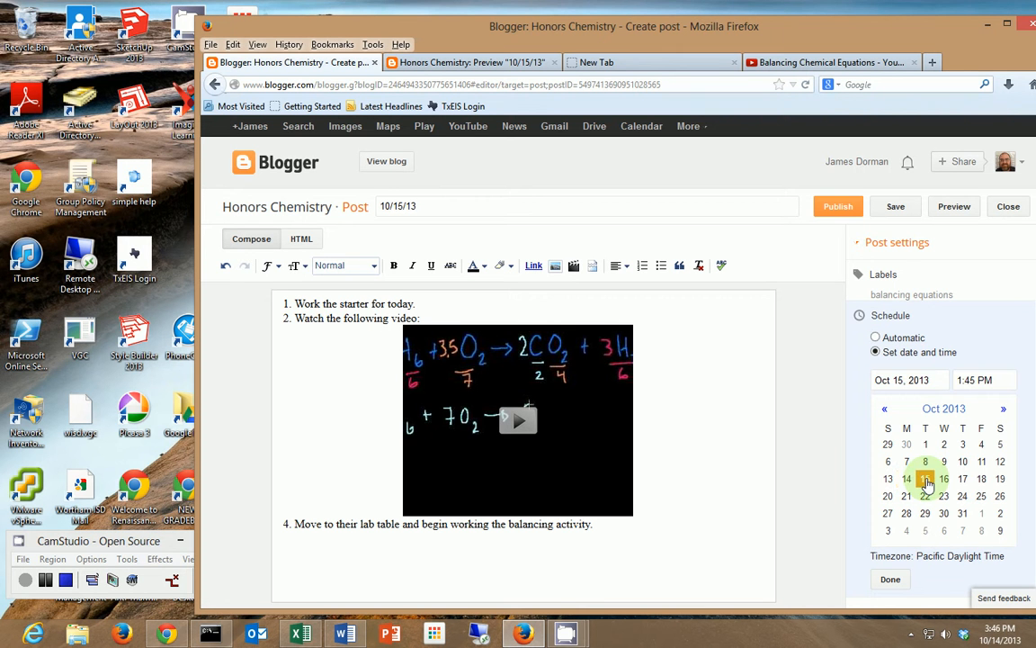
click(981, 380)
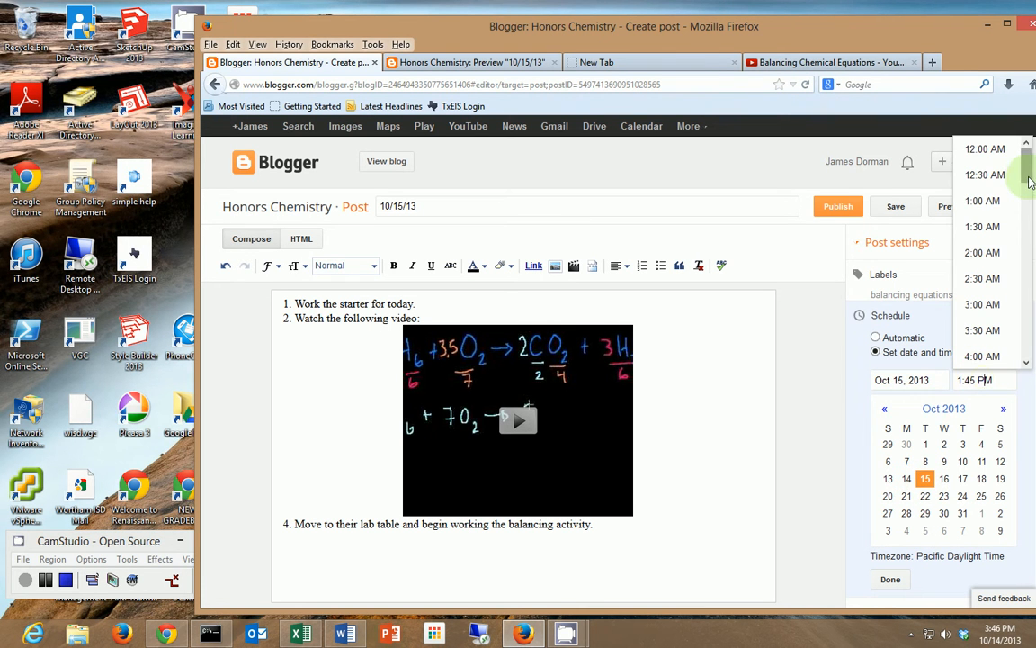
click(1028, 212)
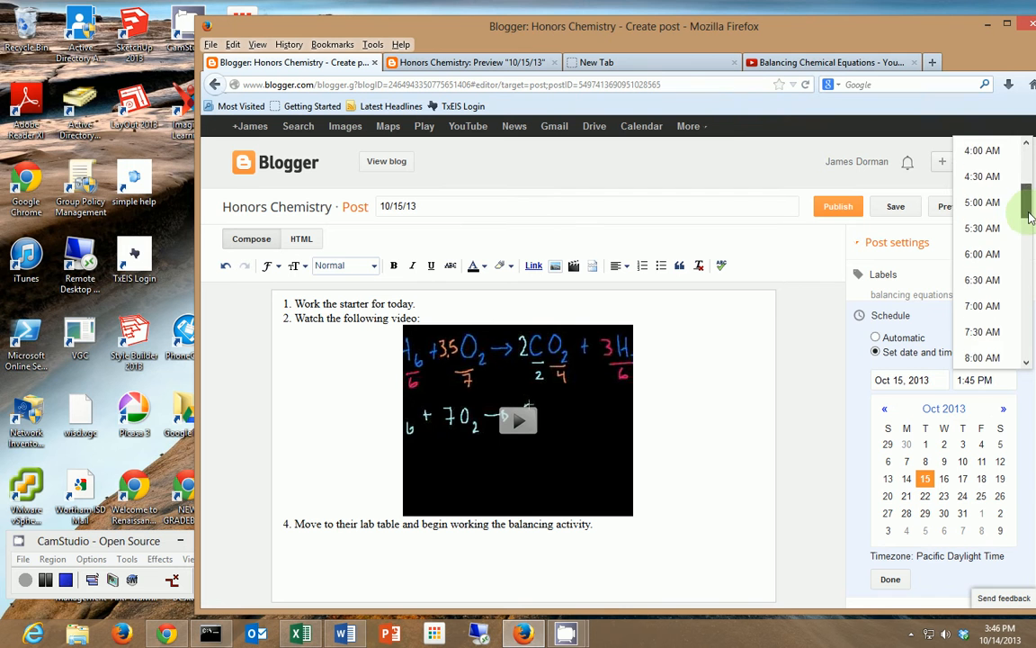
click(990, 306)
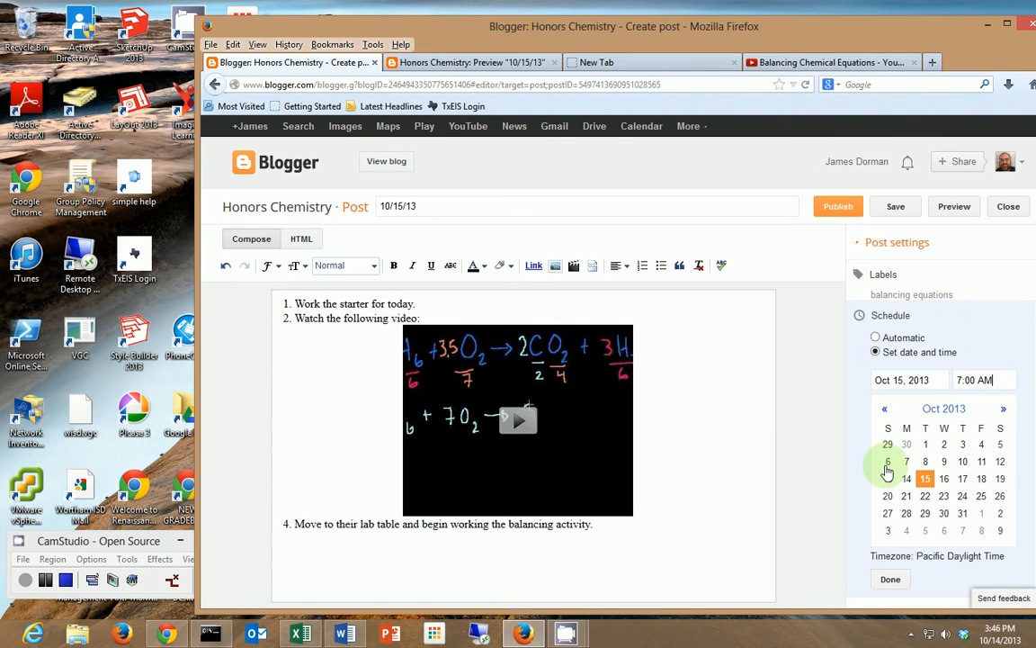
click(891, 579)
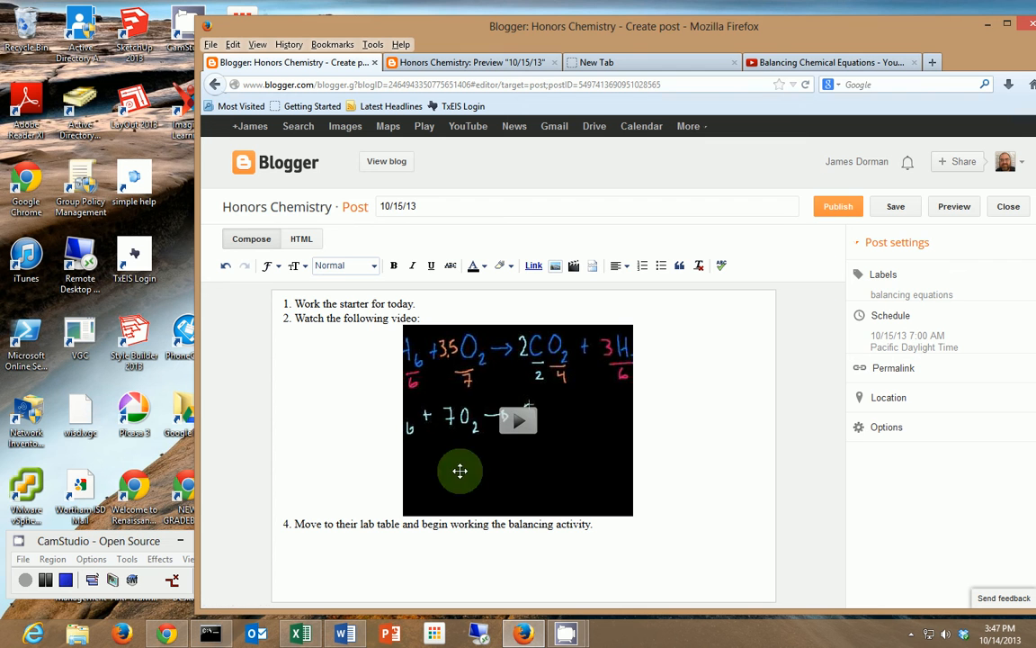
Step: Publish the scheduled post and check its status in the list of posts
click(835, 216)
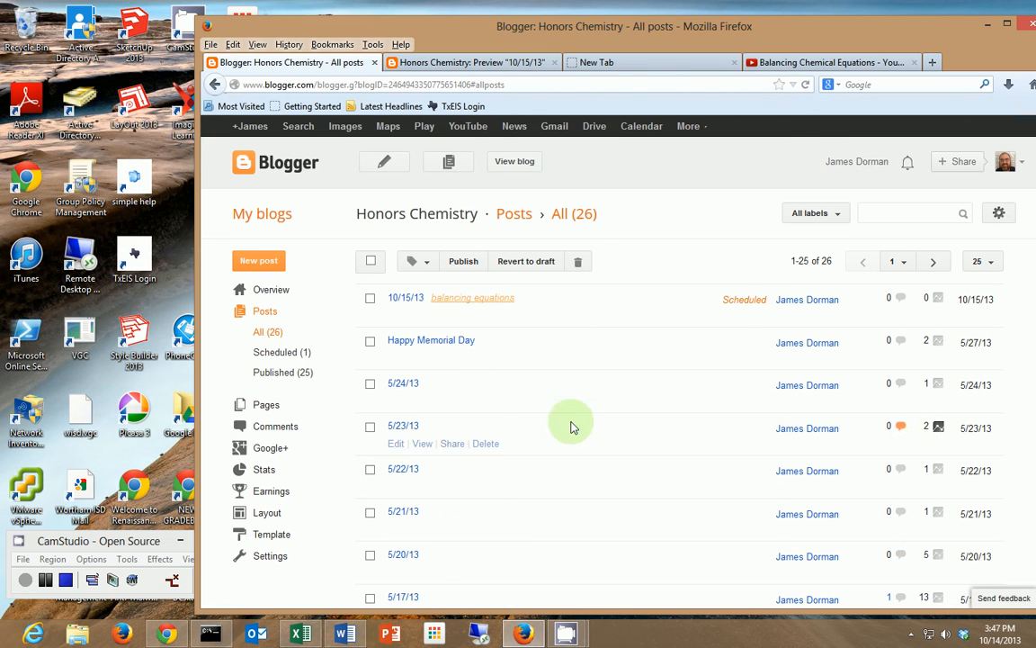
double_click(725, 300)
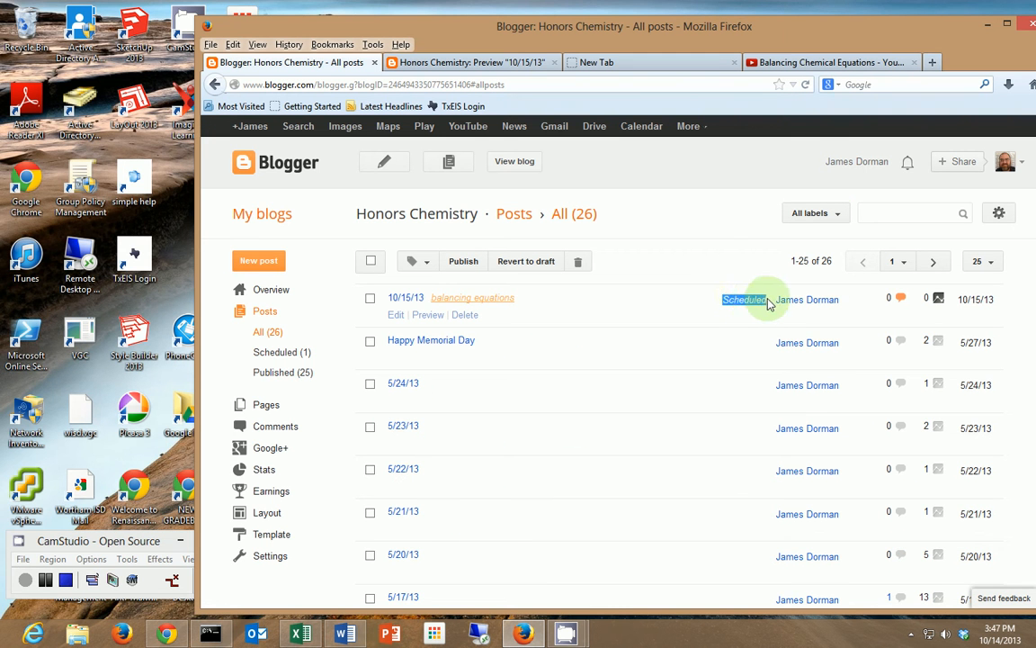